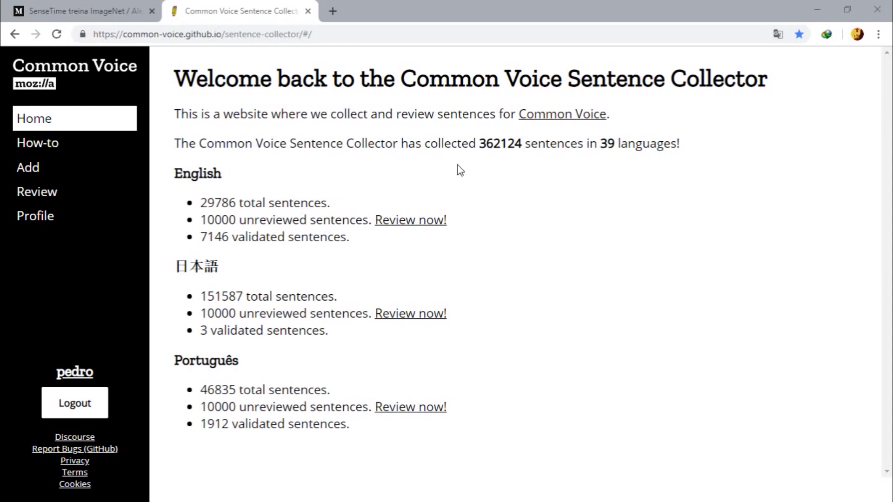
- Highlight the total of collected sentences and the number of languages in the home page summary
{"action": "left_click", "coordinate": [479, 142]}
{"action": "left_click_drag", "start_coordinate": [479, 141], "coordinate": [514, 140]}
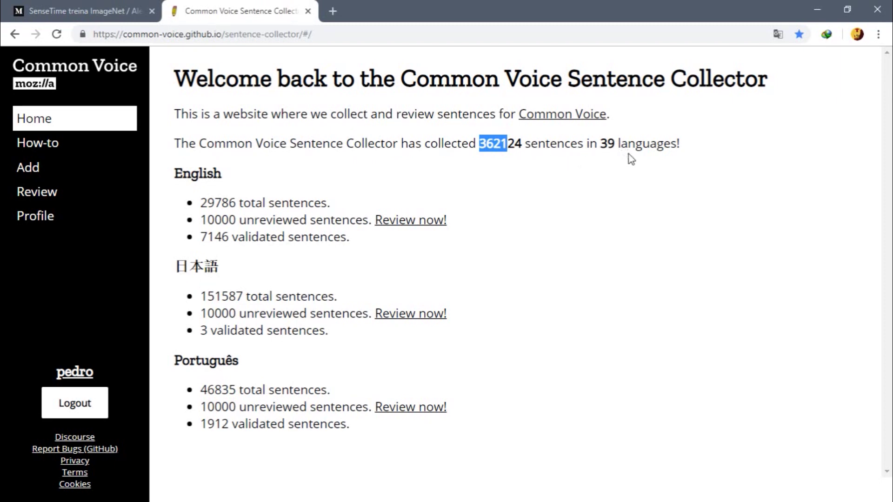
{"action": "left_click", "coordinate": [670, 153]}
{"action": "left_click_drag", "start_coordinate": [600, 143], "coordinate": [619, 146]}
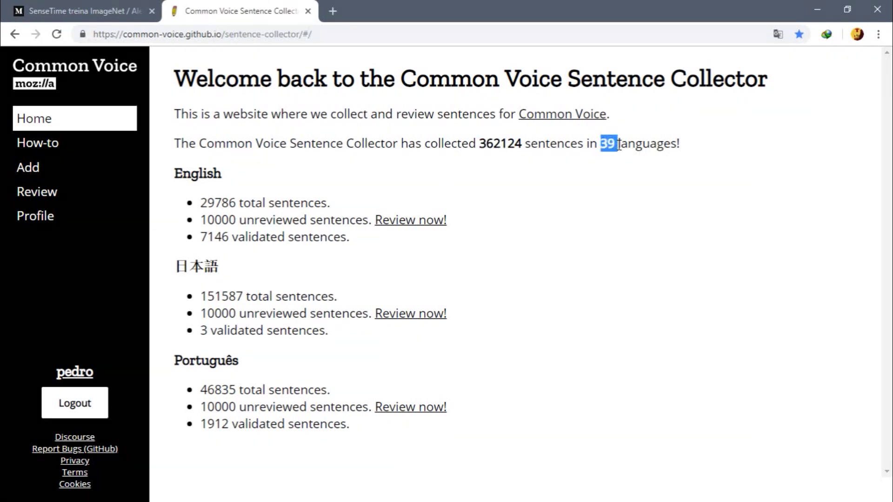
{"action": "left_click", "coordinate": [605, 152]}
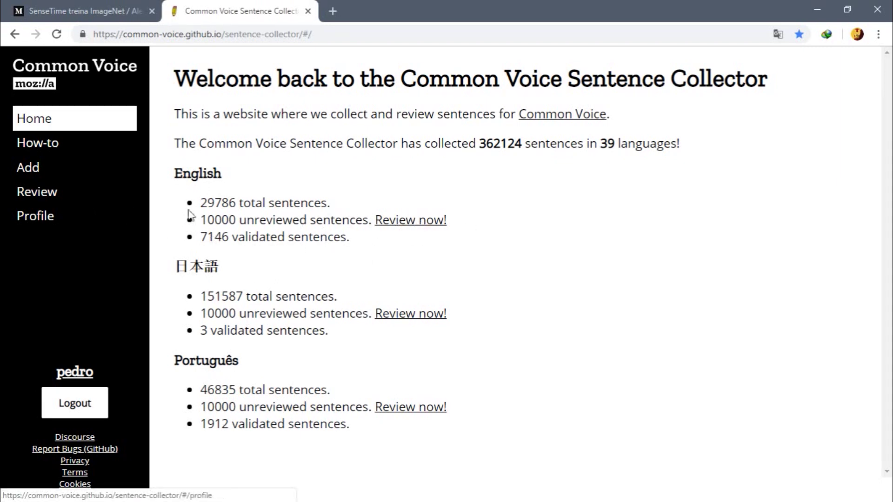
- Open the review of unreviewed English sentences and approve "The Lion looked at Alice wearily."
{"action": "left_click", "coordinate": [381, 224]}
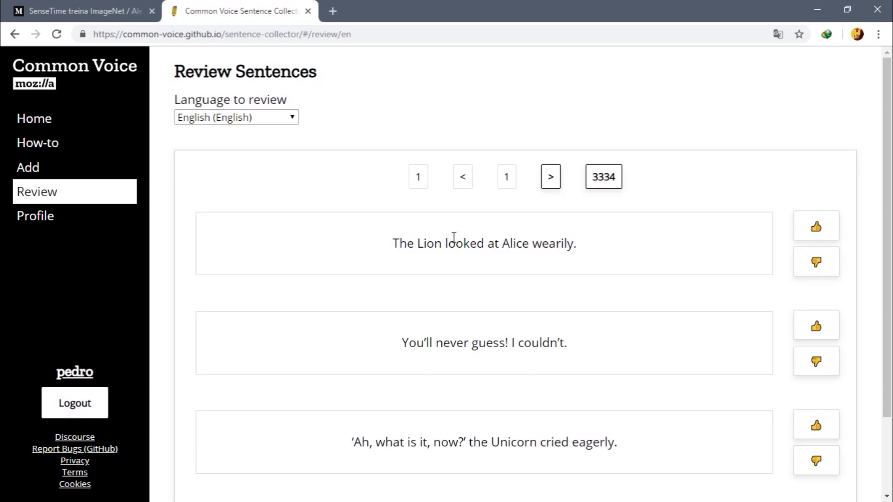
{"action": "scroll", "coordinate": [526, 245], "scroll_direction": "down", "scroll_amount": 2}
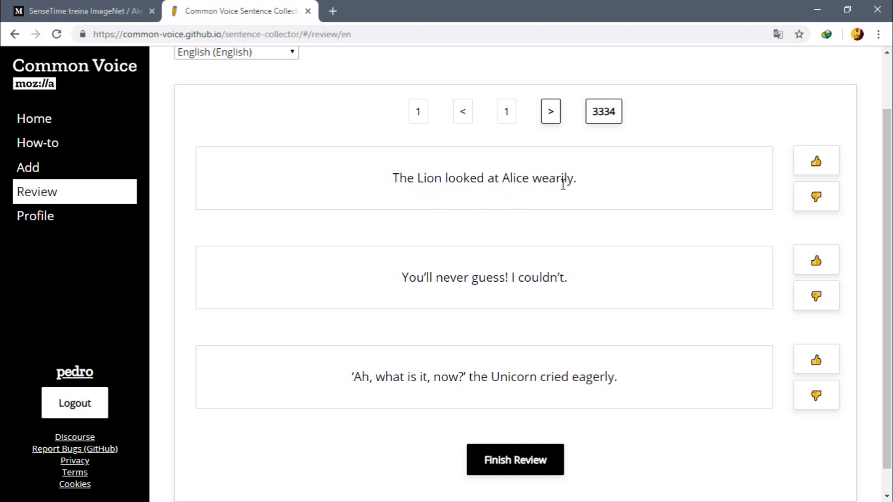
{"action": "left_click_drag", "start_coordinate": [394, 178], "coordinate": [602, 181]}
{"action": "left_click", "coordinate": [617, 181]}
{"action": "left_click_drag", "start_coordinate": [379, 187], "coordinate": [625, 184]}
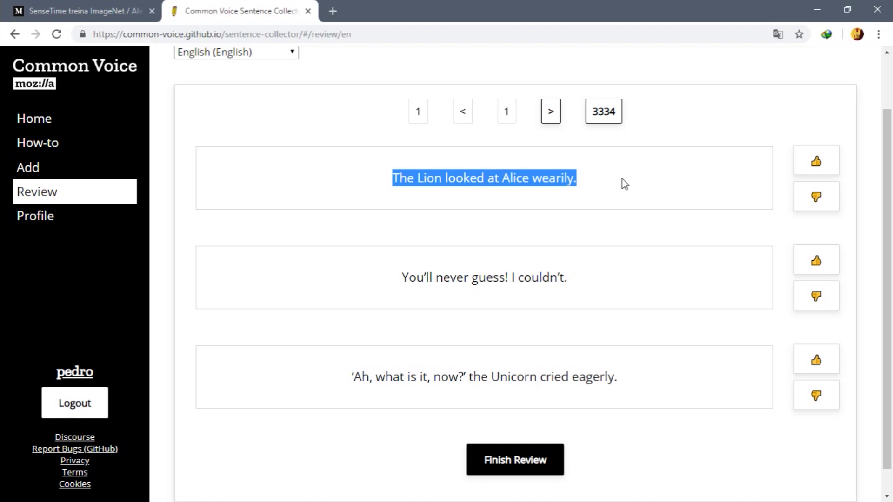
{"action": "left_click", "coordinate": [744, 179]}
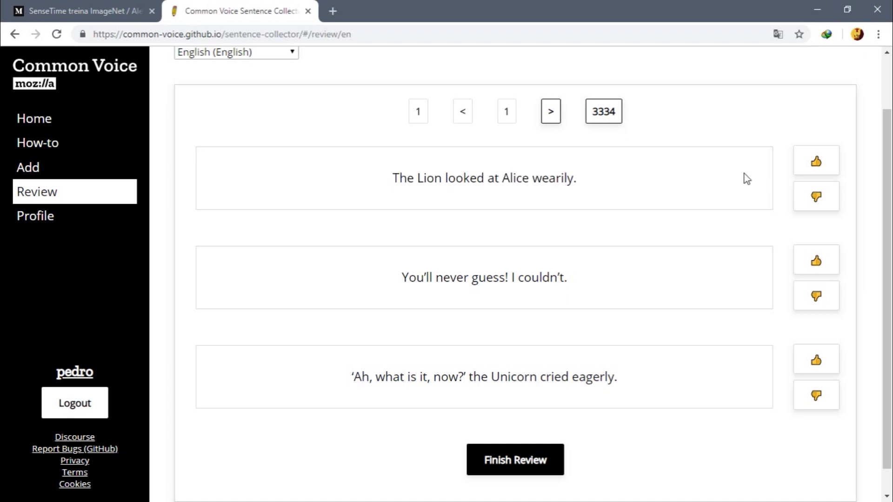
{"action": "left_click", "coordinate": [815, 168]}
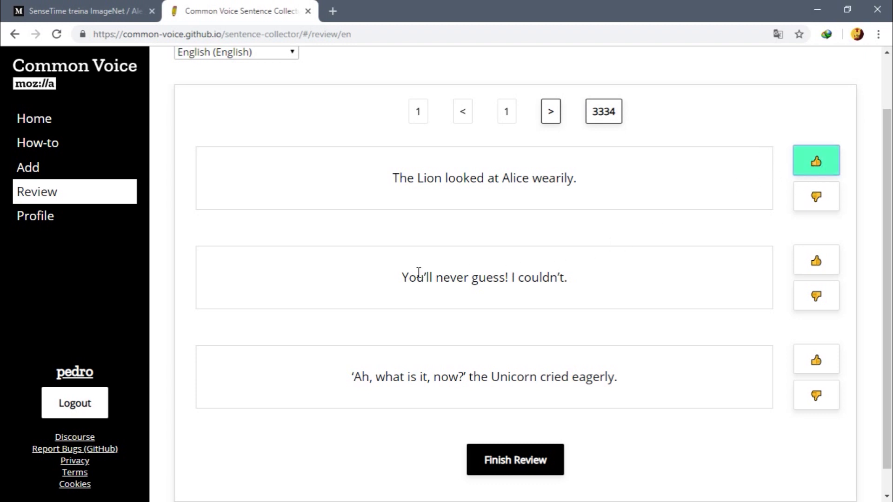
- Read through "You'll never guess! I couldn't." and approve the sentence
{"action": "left_click_drag", "start_coordinate": [393, 278], "coordinate": [612, 272]}
{"action": "left_click", "coordinate": [612, 271]}
{"action": "left_click_drag", "start_coordinate": [392, 279], "coordinate": [602, 294]}
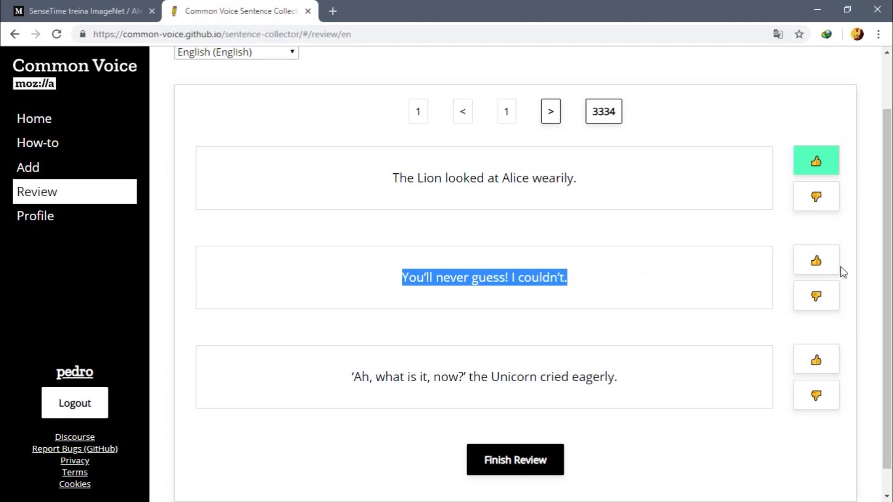
{"action": "left_click", "coordinate": [818, 260]}
{"action": "scroll", "coordinate": [668, 266], "scroll_direction": "down", "scroll_amount": 1}
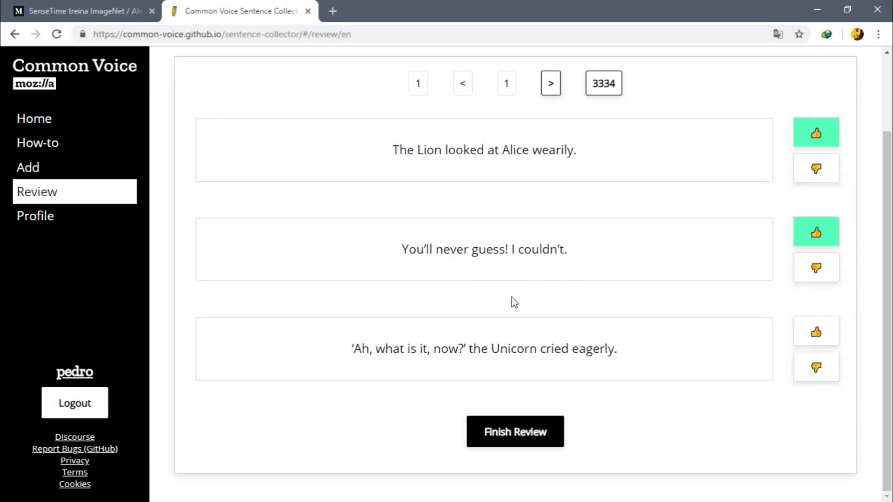
- Compare the second and third sentences, then approve "'Ah, what is it, now?' the Unicorn cried eagerly."
{"action": "left_click_drag", "start_coordinate": [358, 344], "coordinate": [670, 331]}
{"action": "left_click", "coordinate": [630, 345]}
{"action": "left_click_drag", "start_coordinate": [372, 250], "coordinate": [379, 233]}
{"action": "left_click_drag", "start_coordinate": [402, 249], "coordinate": [612, 252]}
{"action": "left_click", "coordinate": [612, 252]}
{"action": "left_click_drag", "start_coordinate": [370, 251], "coordinate": [593, 259]}
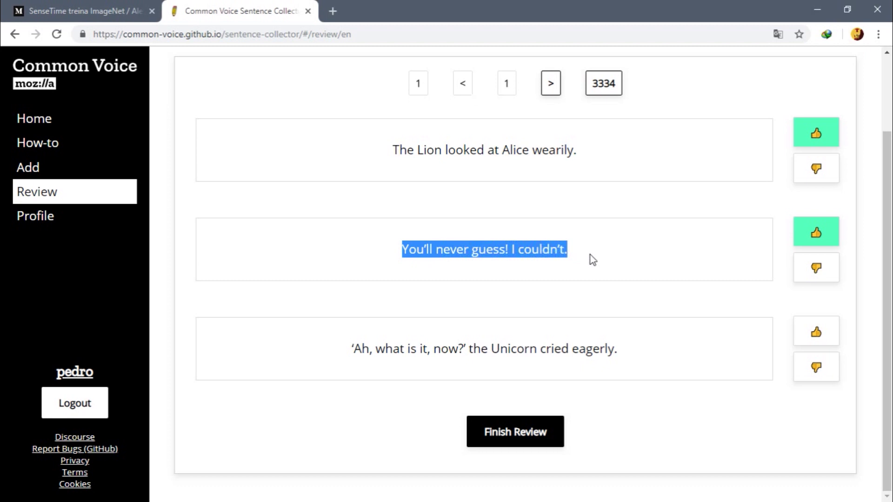
{"action": "left_click", "coordinate": [590, 255]}
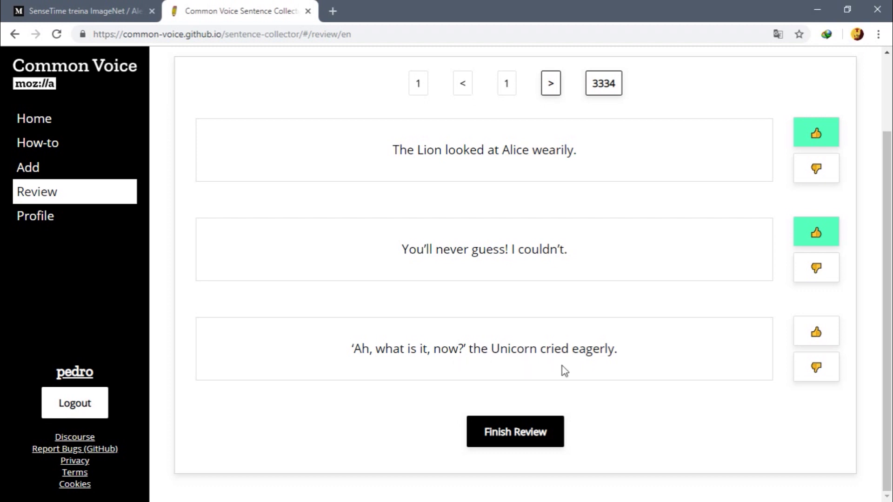
{"action": "left_click", "coordinate": [833, 337]}
- Go to review page 2 and approve all three sentences about the wind, the invention and the sharks
{"action": "left_click", "coordinate": [551, 83]}
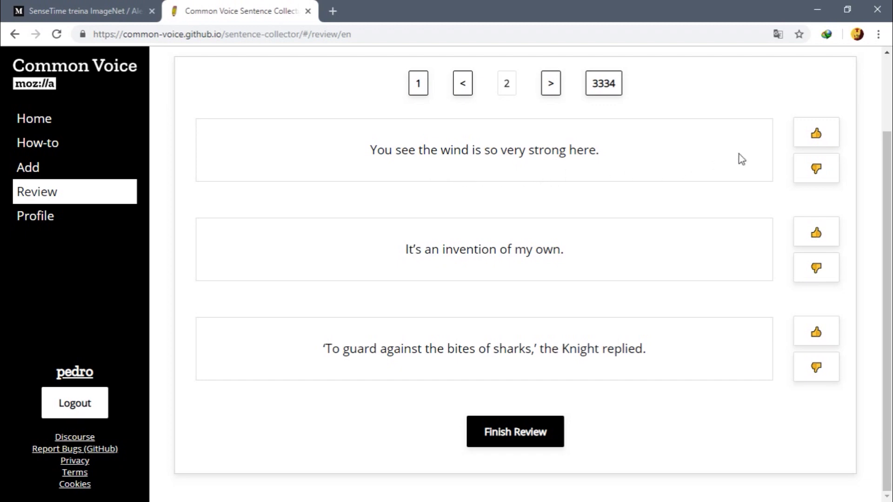
{"action": "left_click", "coordinate": [803, 133]}
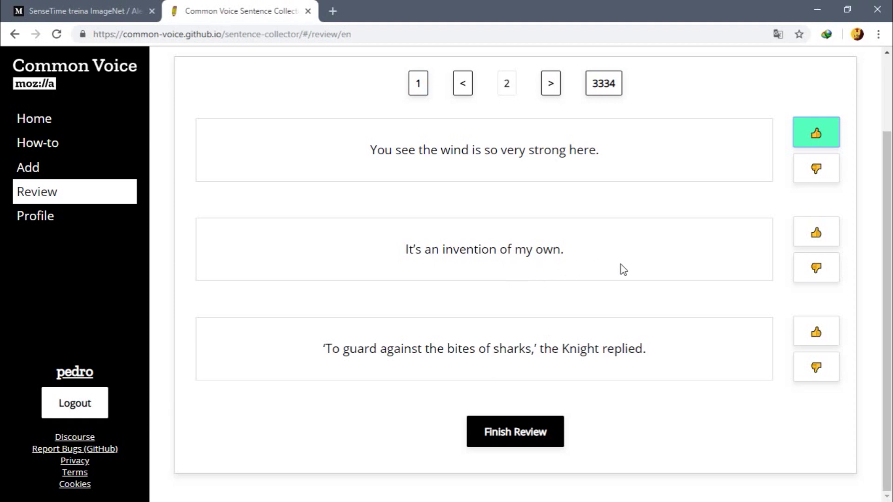
{"action": "left_click", "coordinate": [833, 234]}
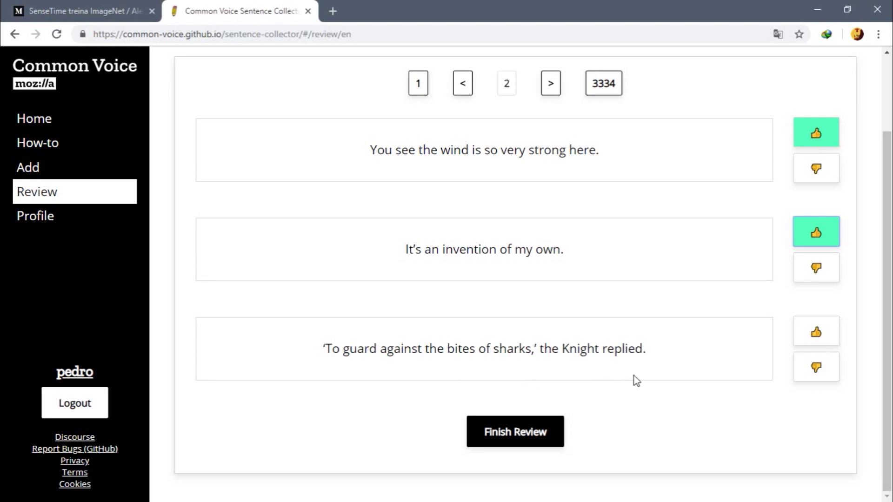
{"action": "left_click", "coordinate": [818, 333]}
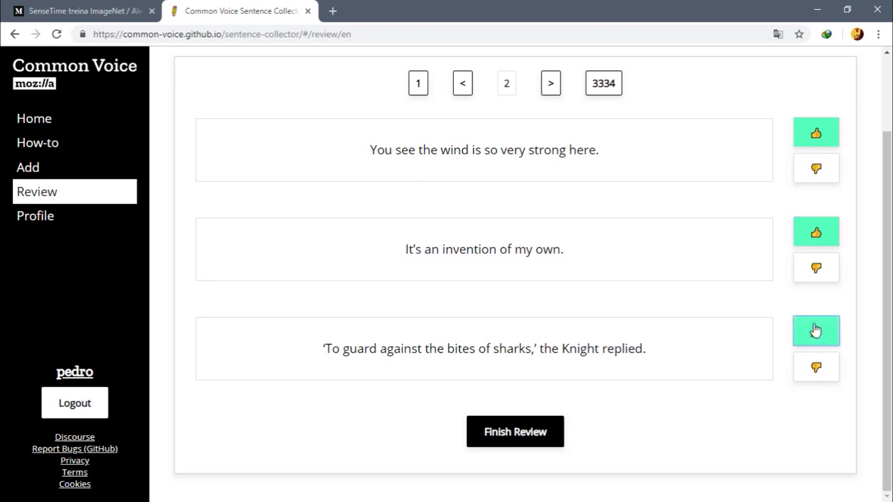
- Go to review page 3 and approve the mouse-trap, bee and sandwiches sentences
{"action": "left_click", "coordinate": [550, 84]}
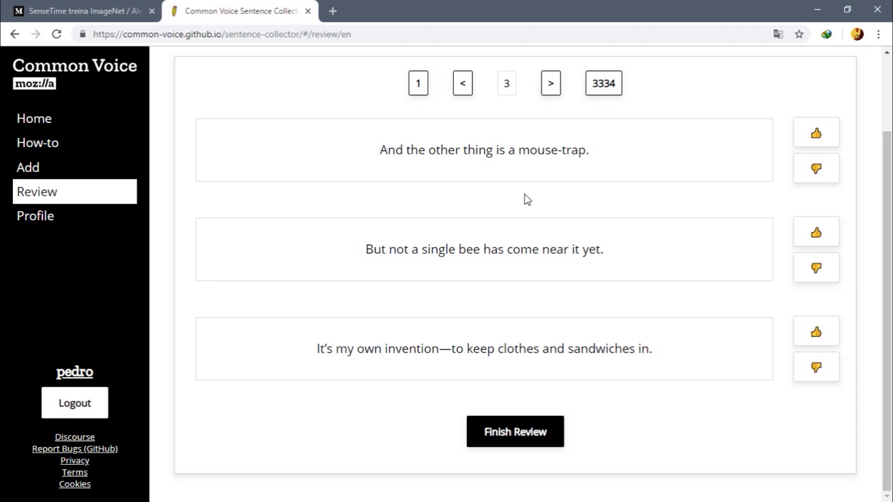
{"action": "left_click_drag", "start_coordinate": [370, 150], "coordinate": [621, 154]}
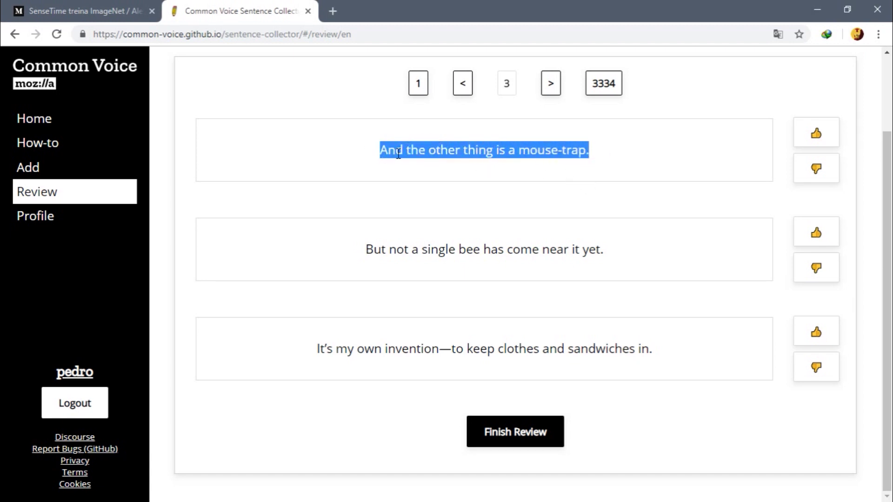
{"action": "left_click", "coordinate": [418, 159]}
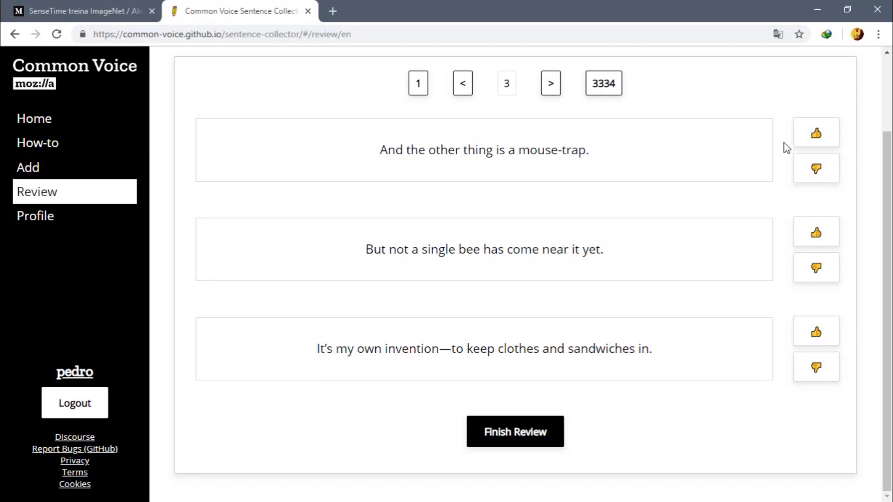
{"action": "left_click", "coordinate": [807, 134]}
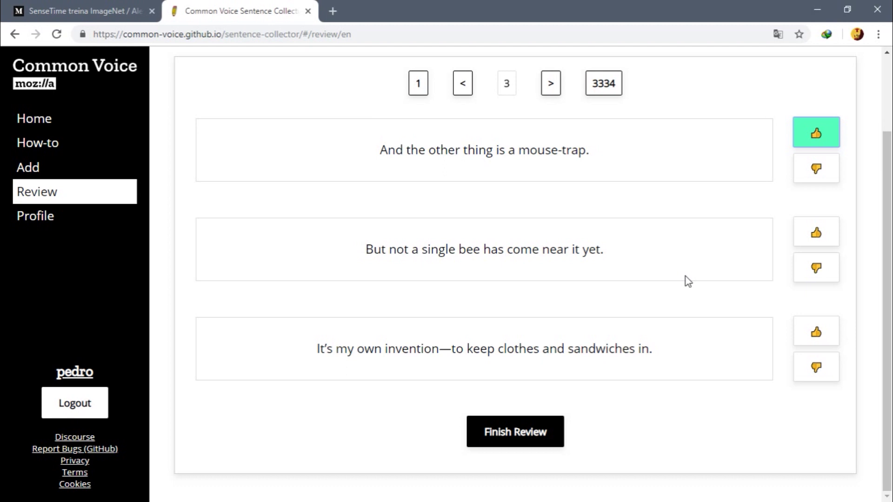
{"action": "left_click", "coordinate": [814, 242]}
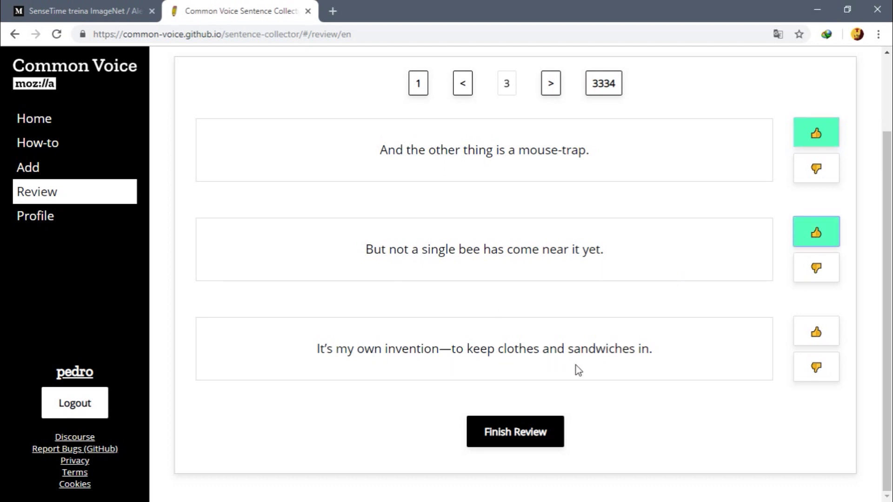
{"action": "left_click", "coordinate": [816, 331]}
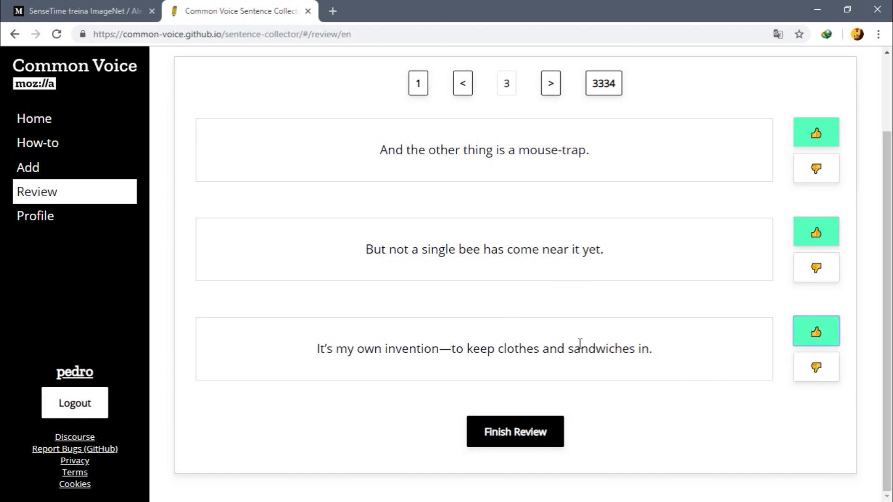
- Go to review page 4 and approve all three sentences, from Alice's curiosity to "I don't want to be anybody's prisoner."
{"action": "left_click", "coordinate": [558, 90]}
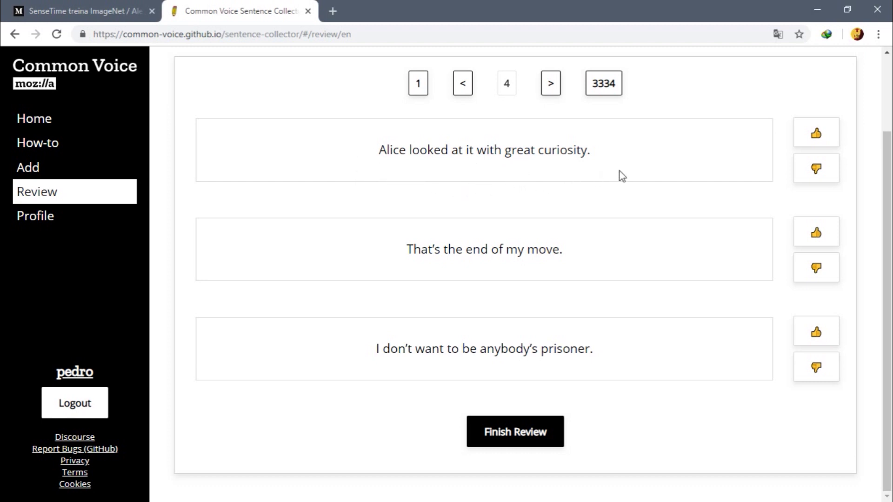
{"action": "left_click", "coordinate": [817, 139]}
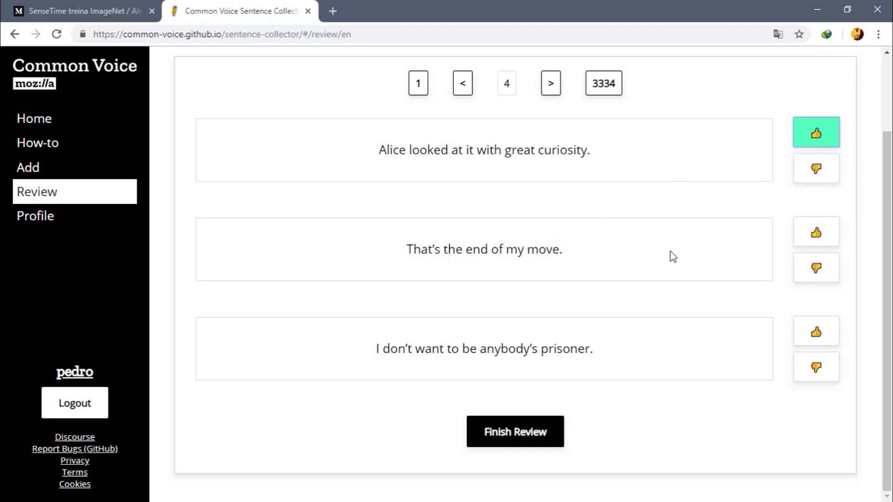
{"action": "left_click", "coordinate": [815, 231]}
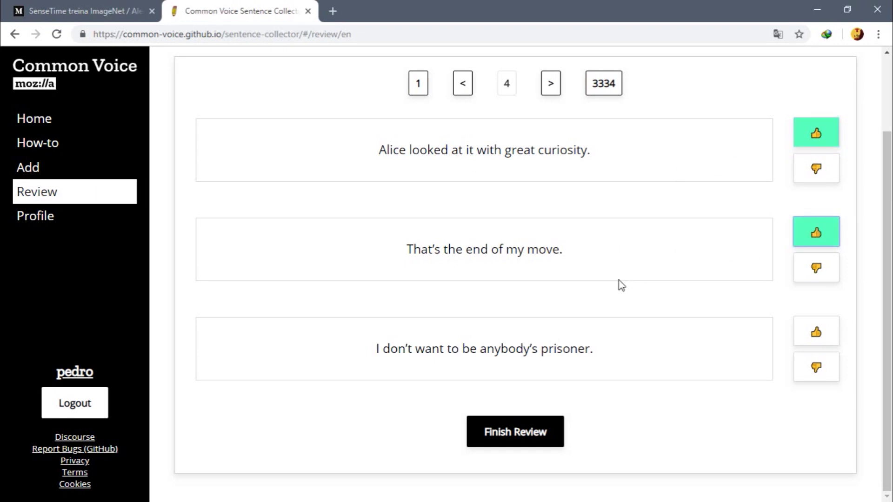
{"action": "left_click", "coordinate": [816, 332]}
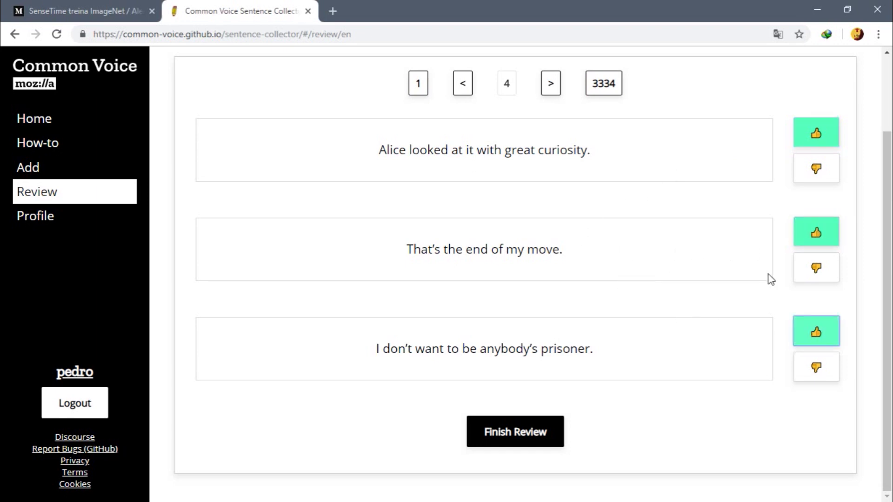
- Go to review page 5, approve "Bread-and-butter, of course." and highlight the sentence about the dog's temper
{"action": "left_click", "coordinate": [550, 85]}
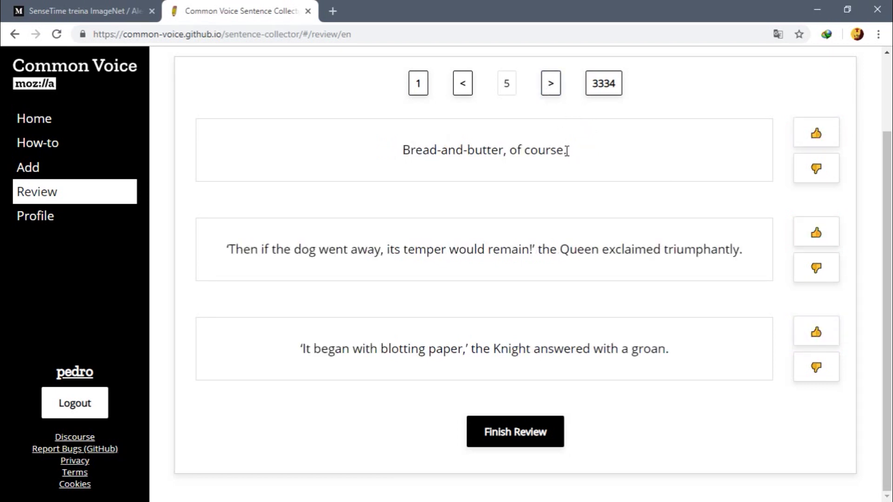
{"action": "left_click", "coordinate": [817, 134]}
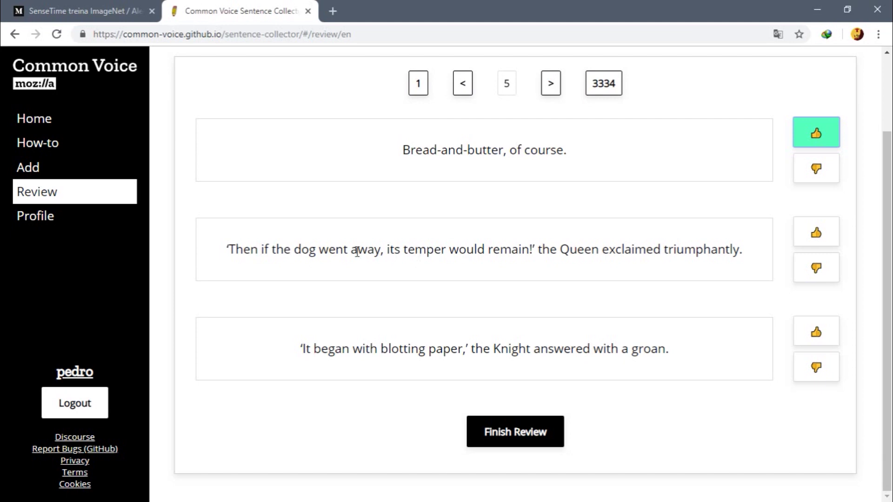
{"action": "left_click_drag", "start_coordinate": [226, 249], "coordinate": [768, 253]}
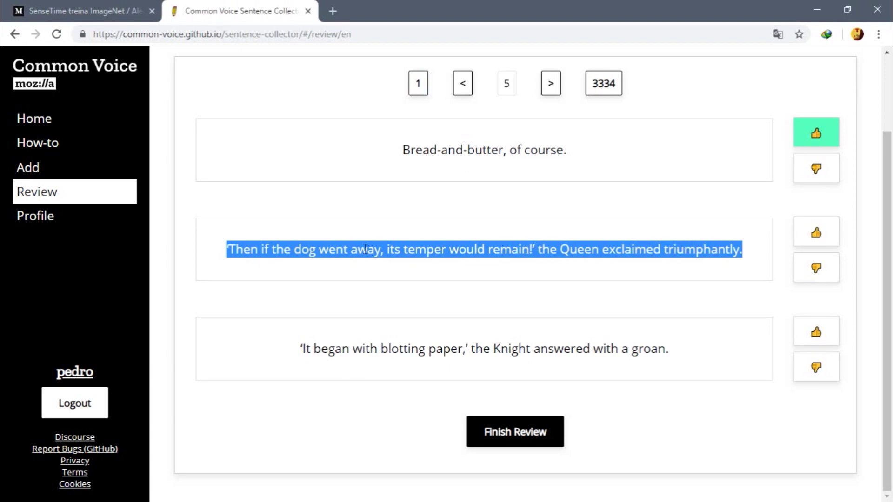
- Open the How-to guidelines in a new browser tab and switch to it
{"action": "right_click", "coordinate": [42, 147]}
{"action": "left_click", "coordinate": [74, 158]}
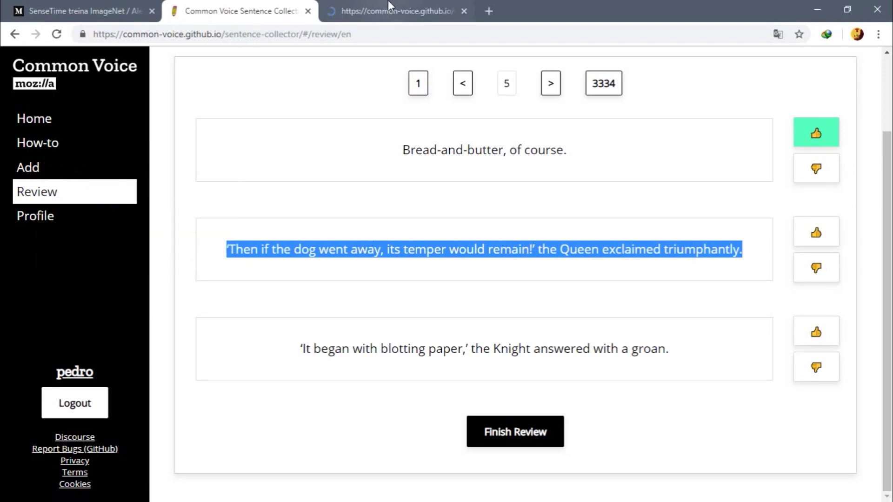
{"action": "left_click", "coordinate": [400, 11]}
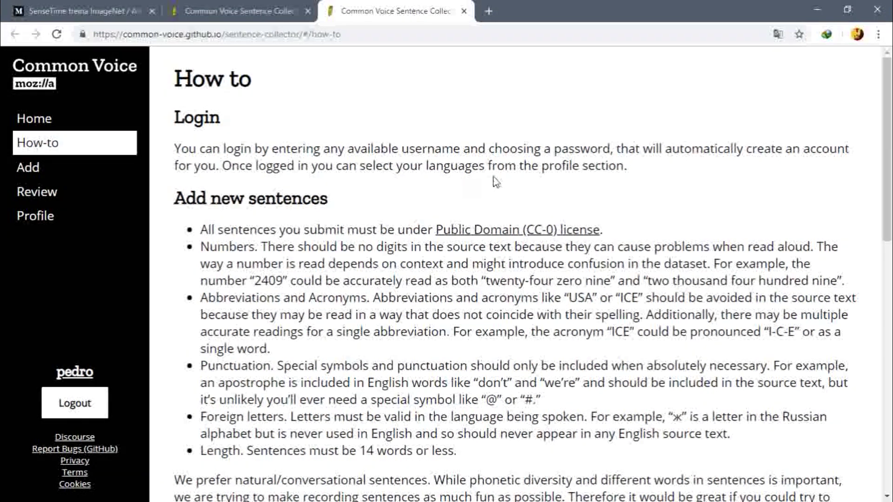
- Highlight the Abbreviations and Acronyms guideline and its "ICE" example under Add new sentences
{"action": "scroll", "coordinate": [679, 177], "scroll_direction": "down", "scroll_amount": 3}
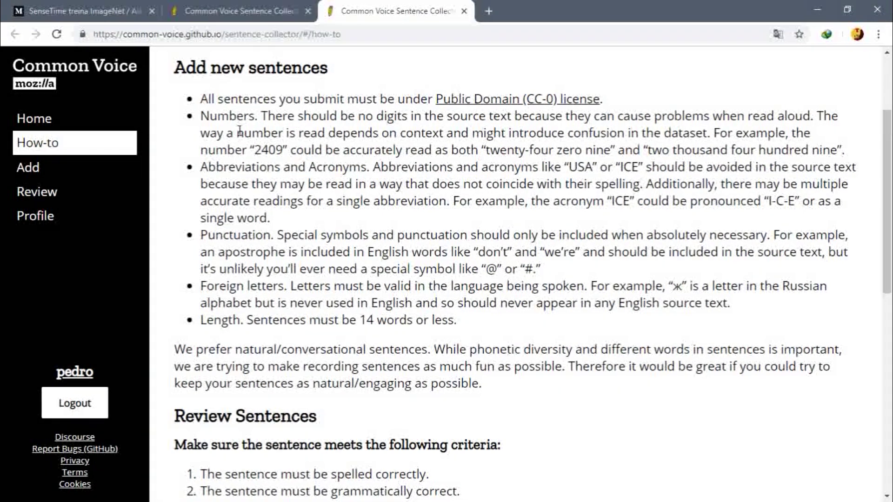
{"action": "left_click_drag", "start_coordinate": [200, 167], "coordinate": [274, 219]}
{"action": "left_click", "coordinate": [272, 219]}
{"action": "left_click", "coordinate": [228, 178]}
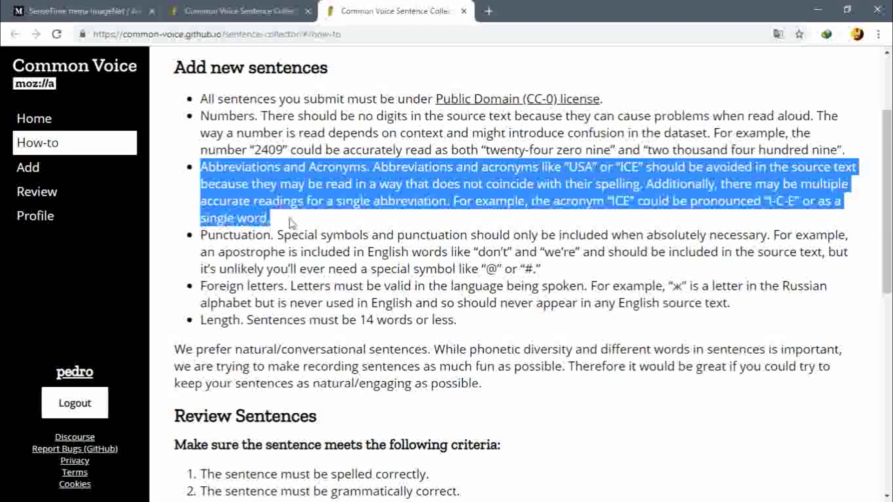
{"action": "left_click", "coordinate": [275, 221]}
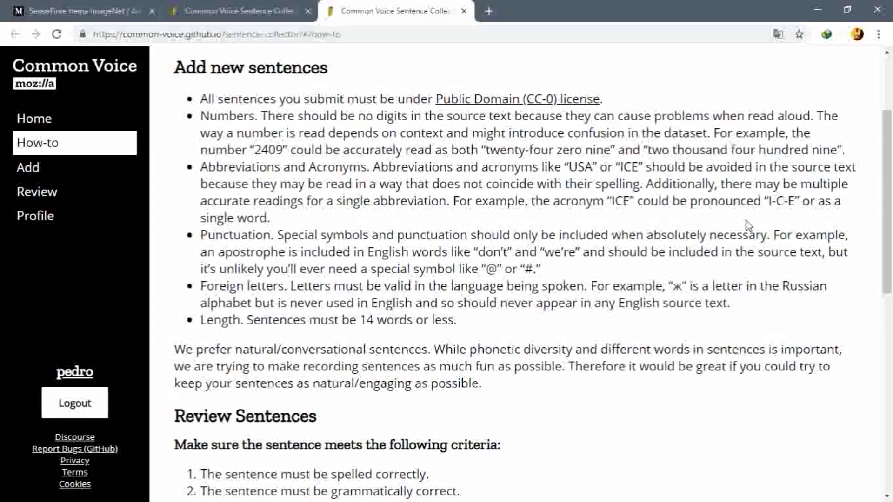
{"action": "left_click_drag", "start_coordinate": [539, 201], "coordinate": [673, 234]}
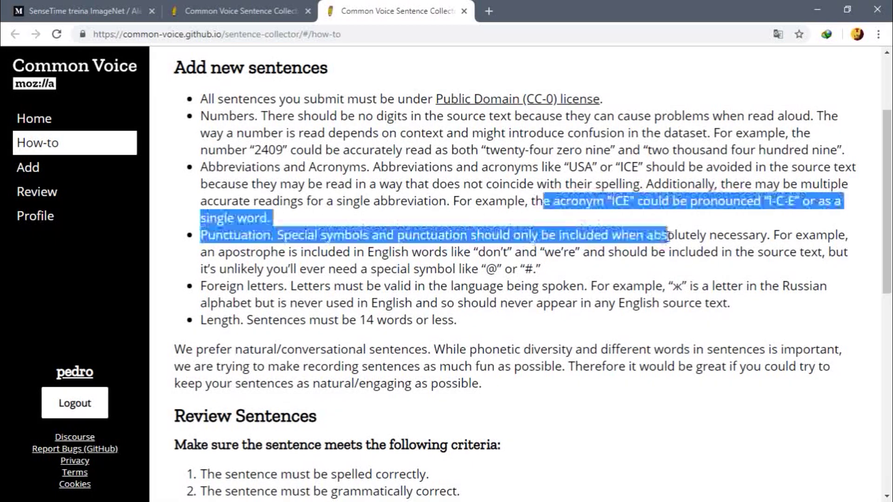
{"action": "left_click", "coordinate": [670, 234]}
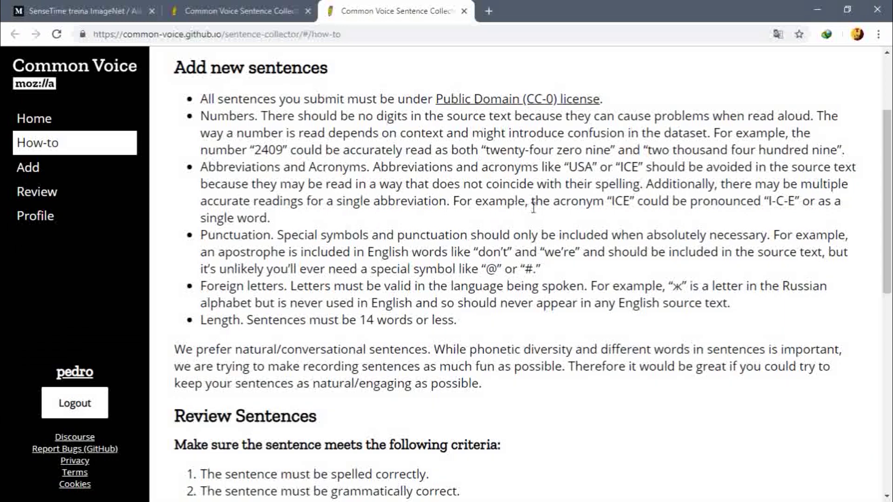
- Examine the Review Sentences criteria and the advice on finding existing sentences in the Public Domain
{"action": "scroll", "coordinate": [534, 208], "scroll_direction": "down", "scroll_amount": 1}
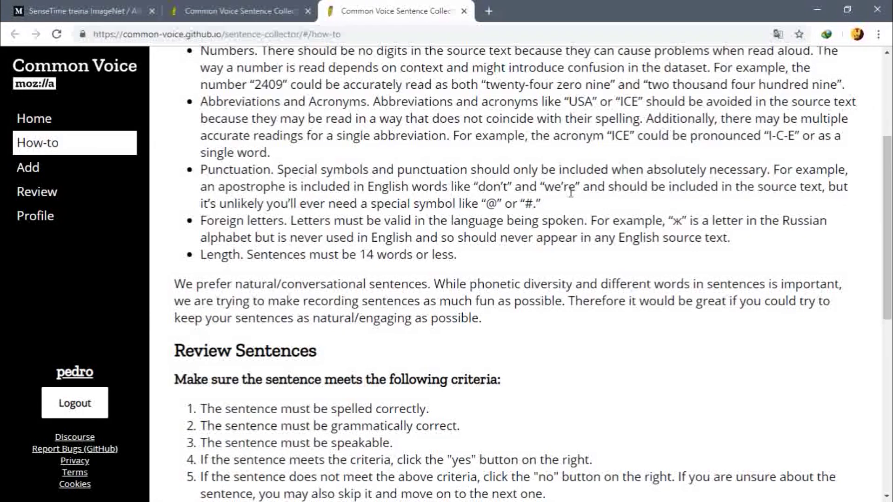
{"action": "scroll", "coordinate": [573, 191], "scroll_direction": "down", "scroll_amount": 4}
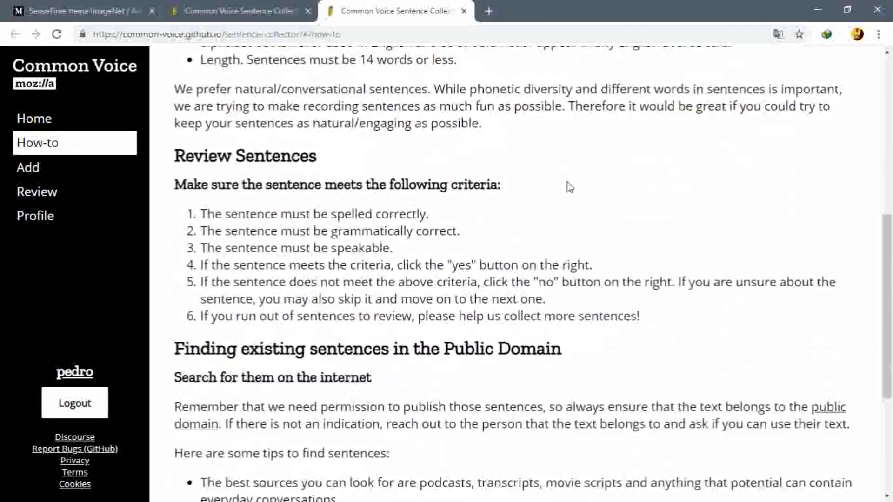
{"action": "left_click_drag", "start_coordinate": [263, 213], "coordinate": [530, 219]}
{"action": "left_click", "coordinate": [556, 219]}
{"action": "scroll", "coordinate": [559, 212], "scroll_direction": "down", "scroll_amount": 4}
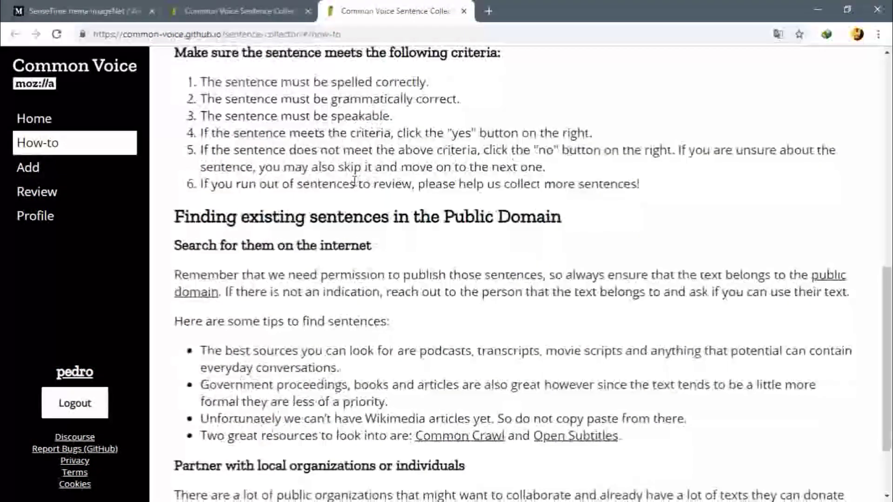
{"action": "scroll", "coordinate": [518, 200], "scroll_direction": "down", "scroll_amount": 1}
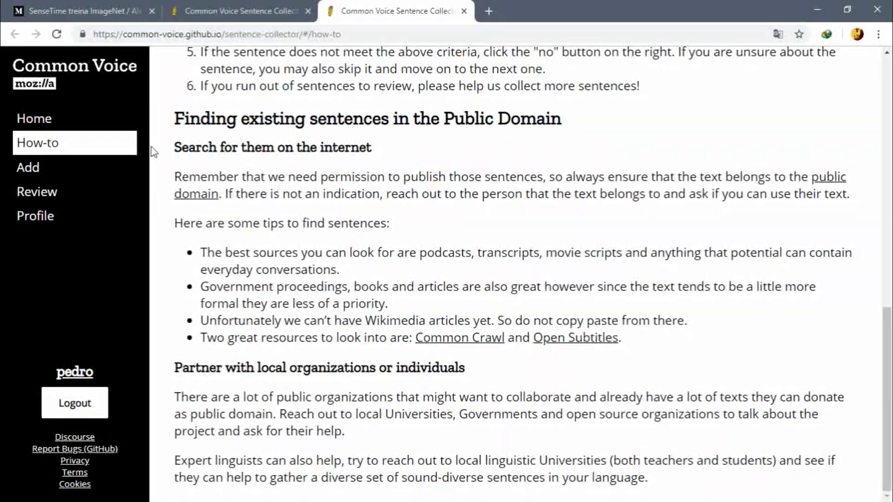
- Return to the Add new sentences guidelines and highlight the rule on sentence length
{"action": "scroll", "coordinate": [391, 232], "scroll_direction": "up", "scroll_amount": 10}
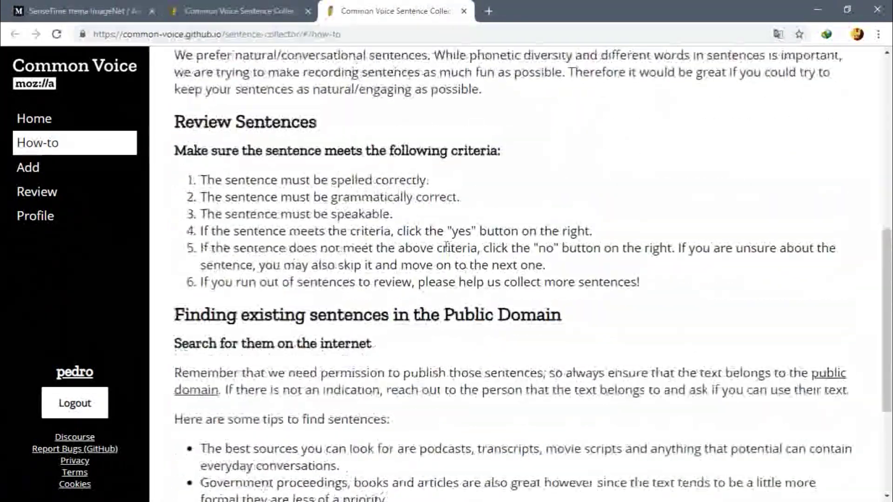
{"action": "scroll", "coordinate": [412, 217], "scroll_direction": "down", "scroll_amount": 3}
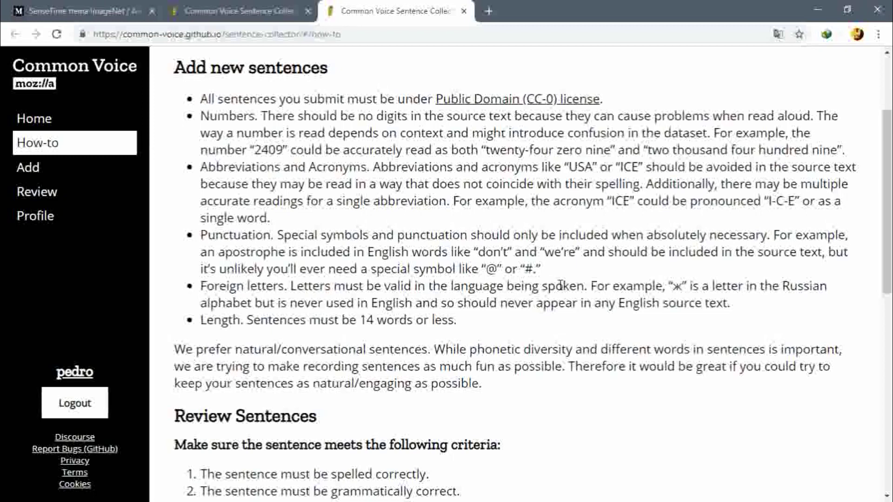
{"action": "left_click_drag", "start_coordinate": [200, 319], "coordinate": [456, 321]}
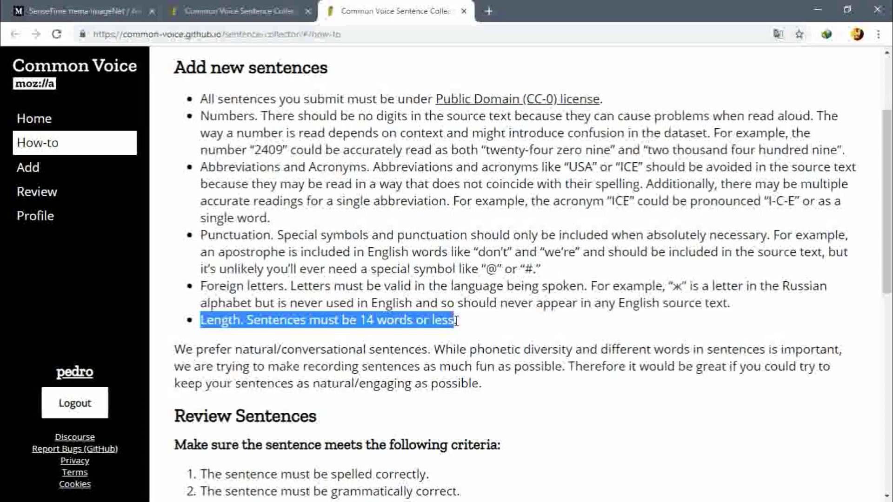
{"action": "left_click", "coordinate": [340, 319]}
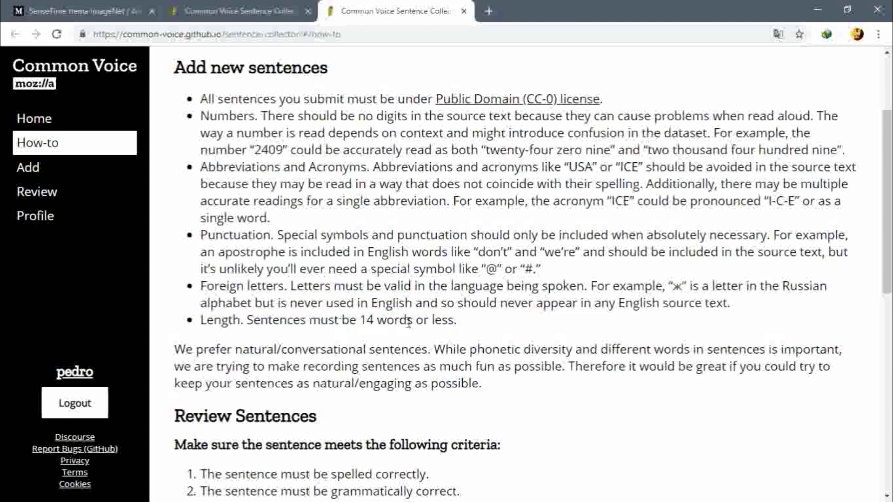
- Return to the review tab, approve the dog's temper and blotting paper sentences on page 5, and finish the English review
{"action": "left_click", "coordinate": [161, 7]}
{"action": "left_click", "coordinate": [653, 228]}
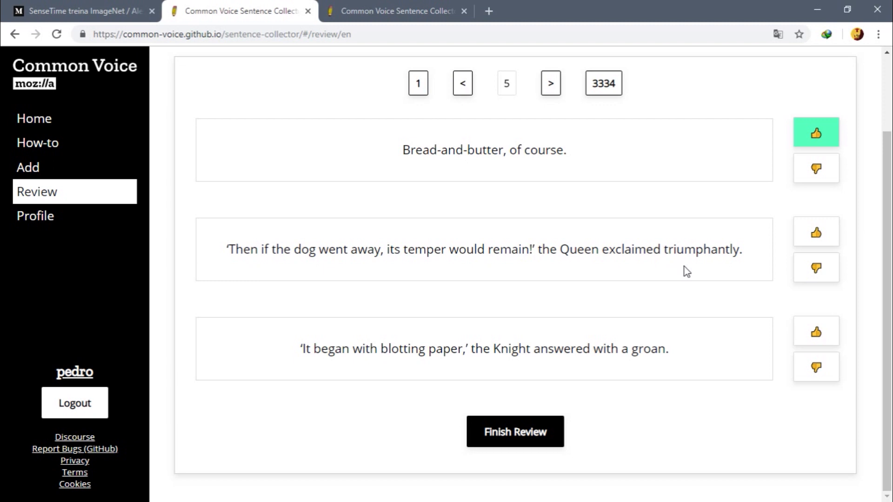
{"action": "left_click", "coordinate": [804, 236]}
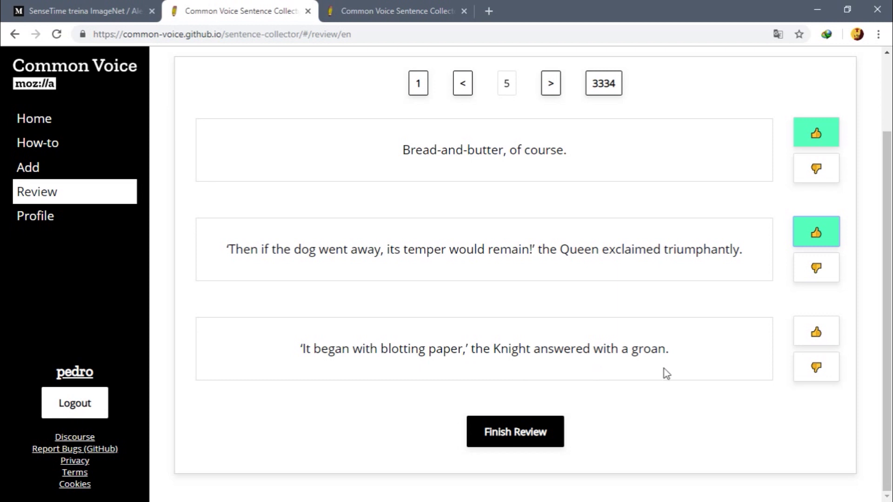
{"action": "left_click", "coordinate": [817, 334]}
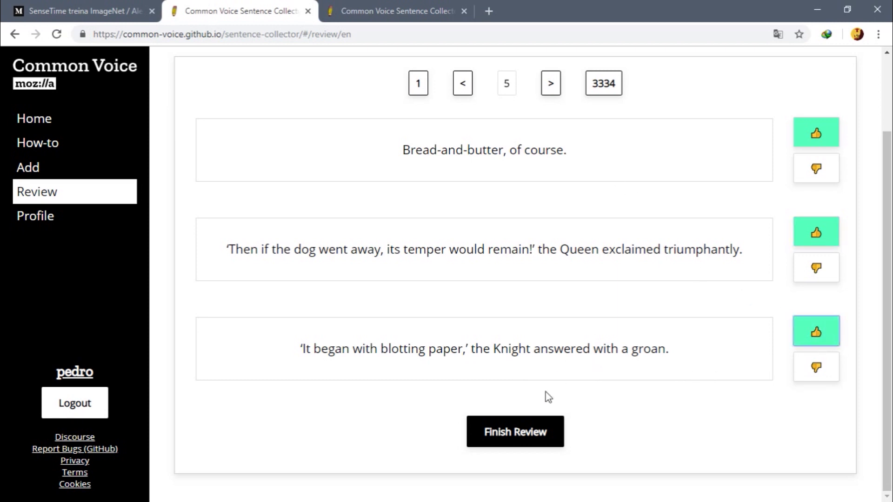
{"action": "left_click", "coordinate": [505, 427]}
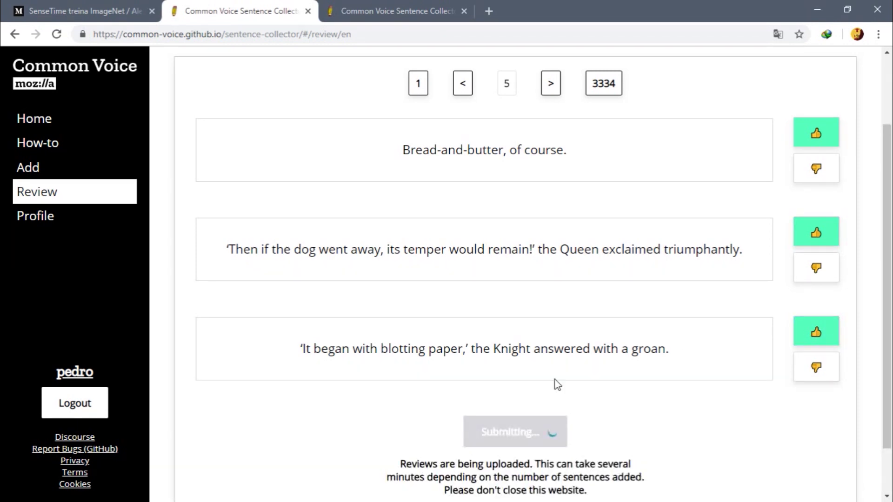
{"action": "scroll", "coordinate": [466, 243], "scroll_direction": "down", "scroll_amount": 1}
{"action": "scroll", "coordinate": [578, 267], "scroll_direction": "up", "scroll_amount": 2}
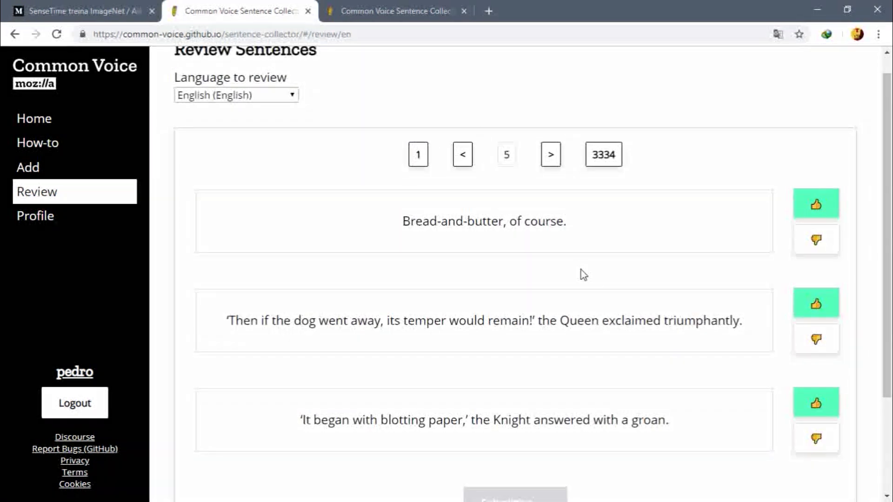
{"action": "scroll", "coordinate": [690, 317], "scroll_direction": "down", "scroll_amount": 3}
{"action": "scroll", "coordinate": [488, 189], "scroll_direction": "up", "scroll_amount": 3}
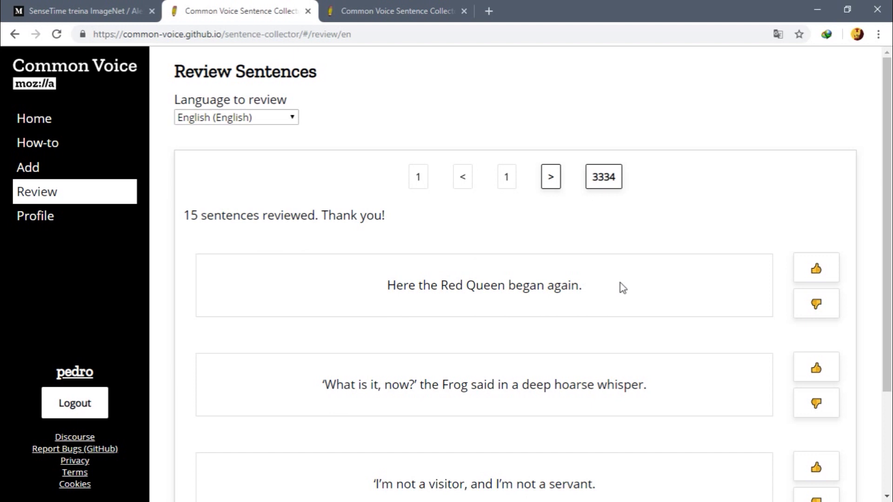
- Highlight the reviewed-sentences message above the English sentence list
{"action": "scroll", "coordinate": [668, 291], "scroll_direction": "down", "scroll_amount": 1}
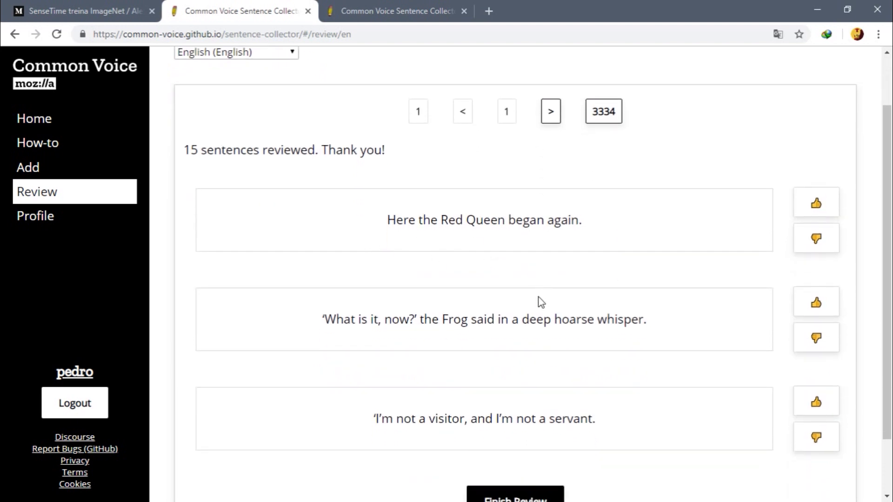
{"action": "left_click_drag", "start_coordinate": [186, 145], "coordinate": [385, 149]}
{"action": "left_click", "coordinate": [406, 159]}
- Go to the home page and open the review of the unreviewed Português sentences
{"action": "left_click", "coordinate": [45, 123]}
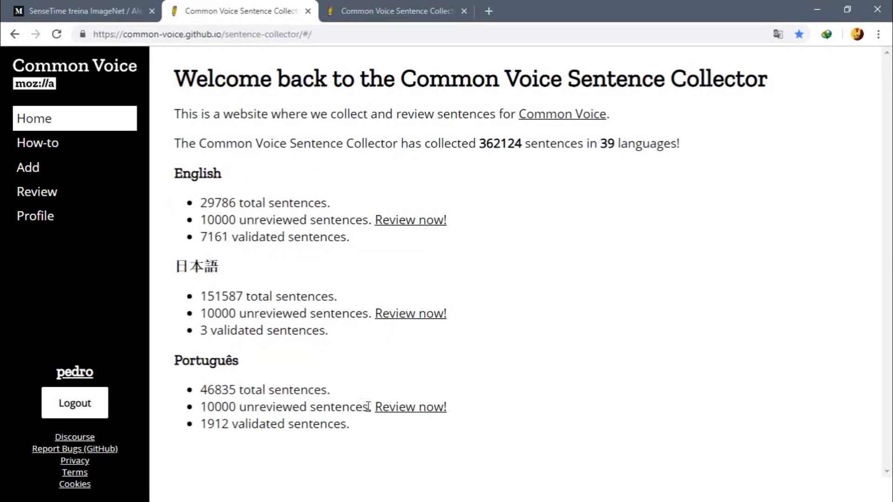
{"action": "left_click", "coordinate": [400, 409]}
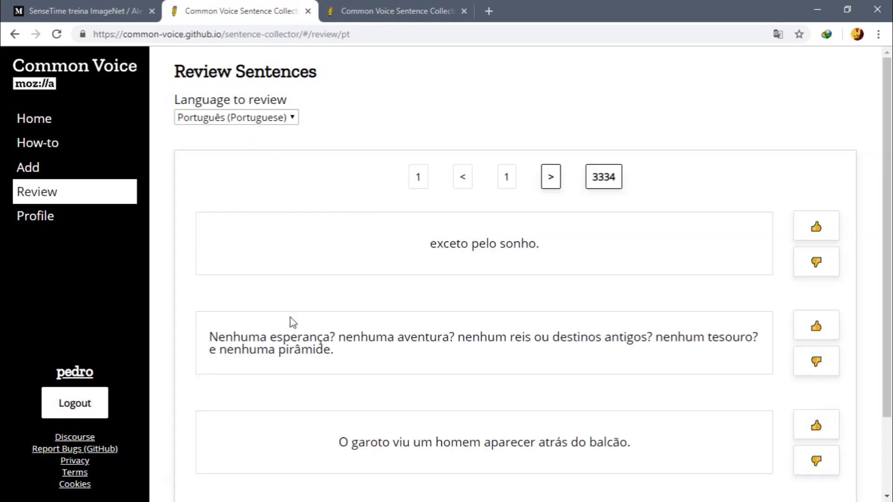
- Approve all three Portuguese sentences, from "exceto pelo sonho." to "O garoto viu um homem aparecer atrás do balcão.", and finish the review
{"action": "scroll", "coordinate": [581, 210], "scroll_direction": "down", "scroll_amount": 2}
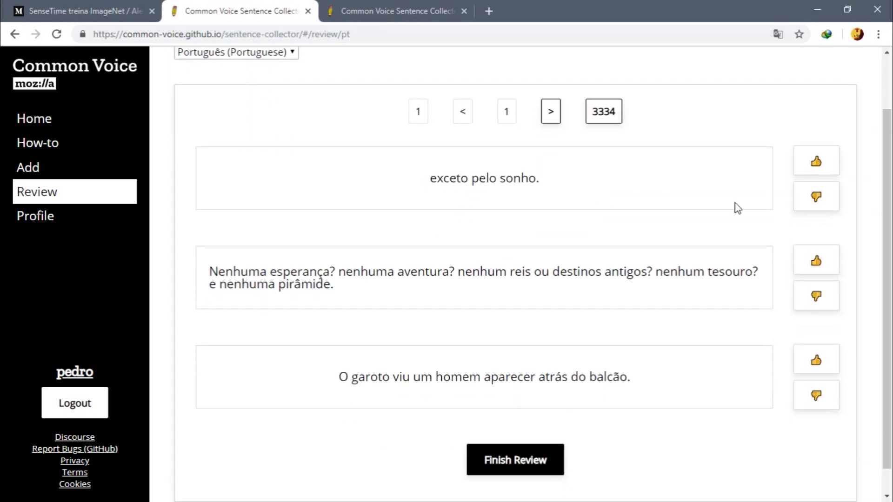
{"action": "left_click", "coordinate": [833, 167]}
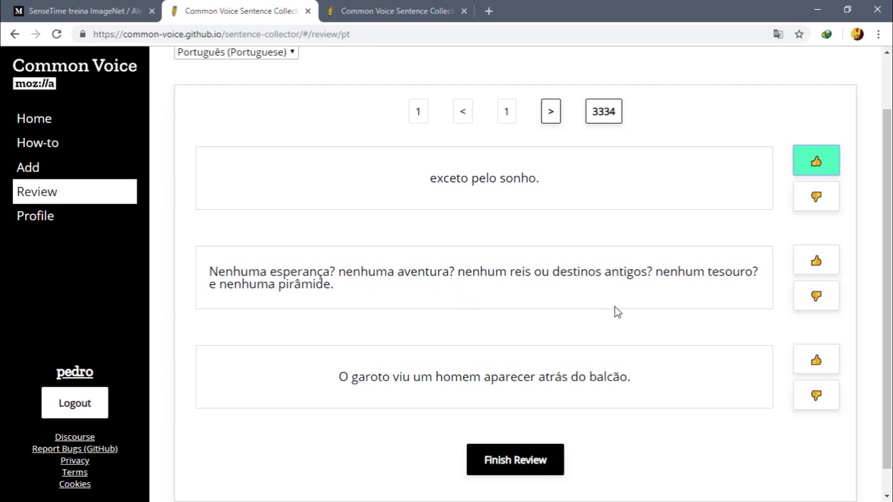
{"action": "left_click", "coordinate": [816, 260]}
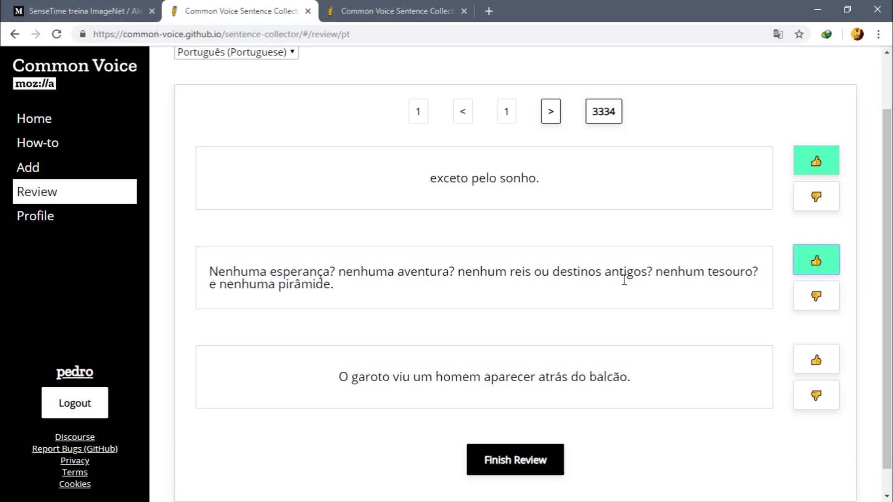
{"action": "scroll", "coordinate": [626, 284], "scroll_direction": "down", "scroll_amount": 1}
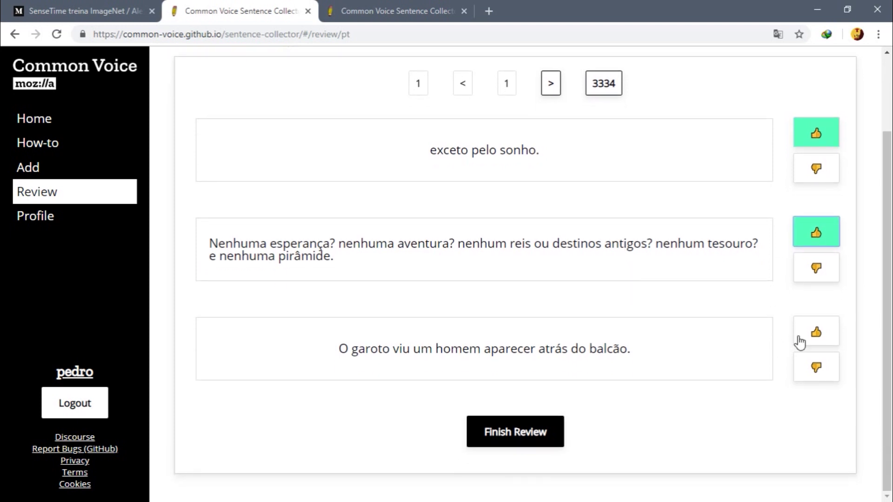
{"action": "left_click", "coordinate": [812, 333]}
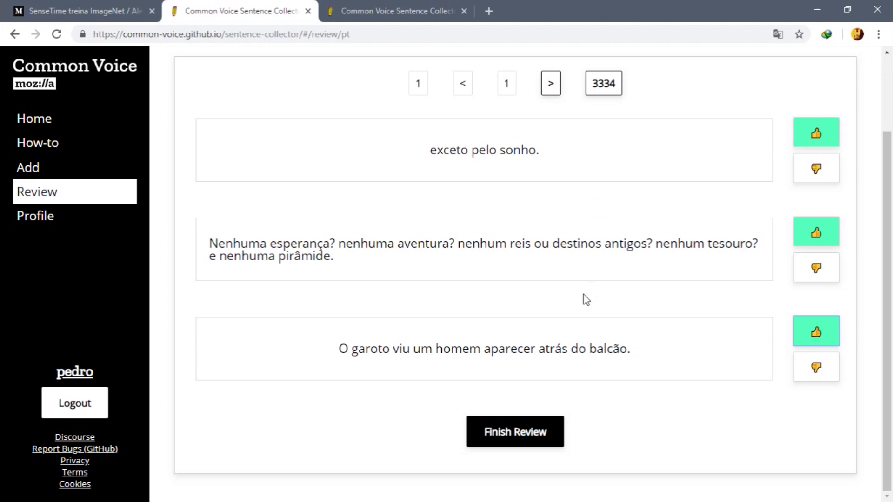
{"action": "left_click", "coordinate": [515, 425]}
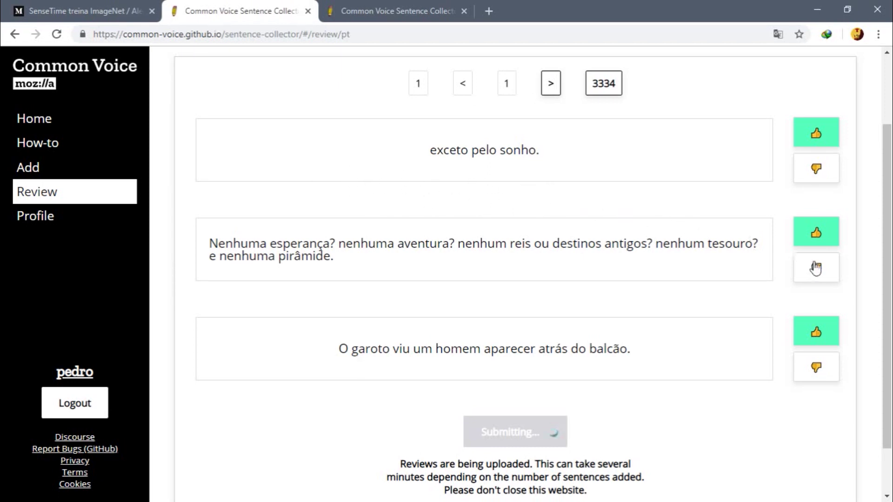
{"action": "scroll", "coordinate": [634, 219], "scroll_direction": "up", "scroll_amount": 2}
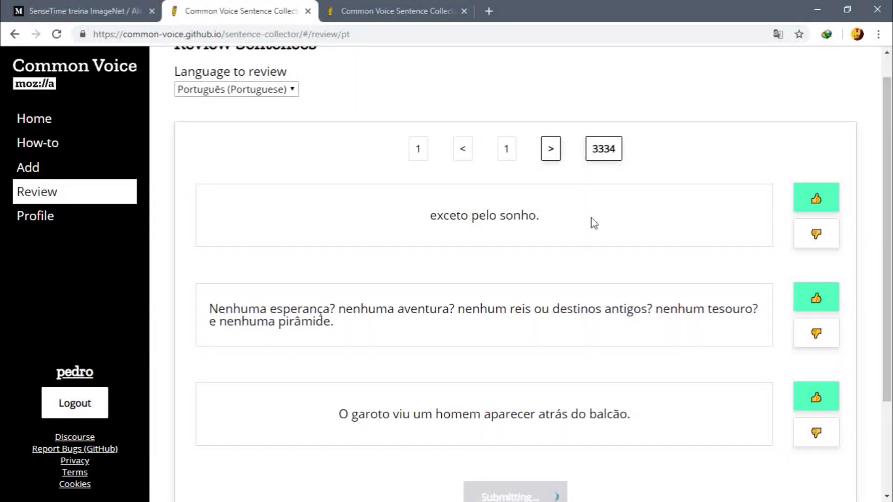